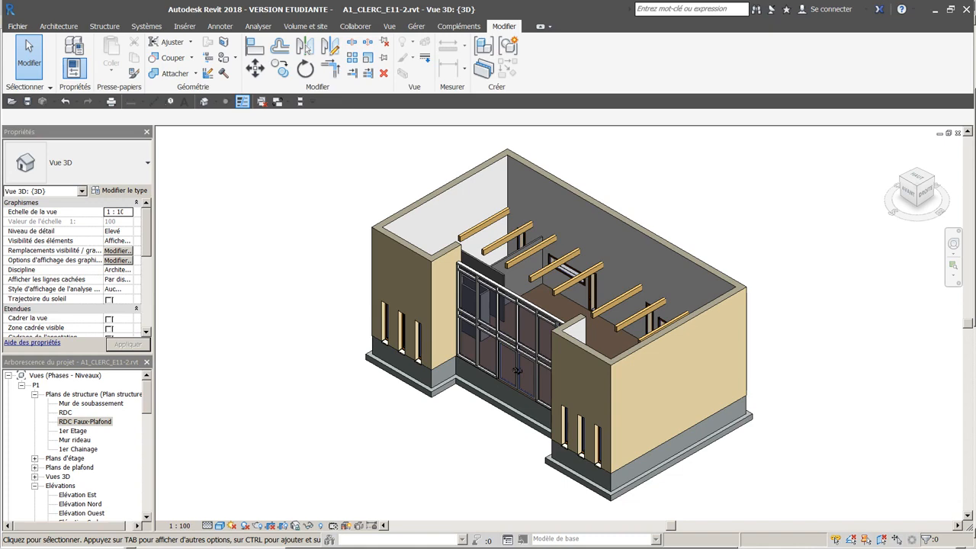
Step: Switch to Dossier Support A1.pdf and examine the floor levels and beam height on sheet A1 07 - Coupe N/S de la Villa
key(alt+Tab)
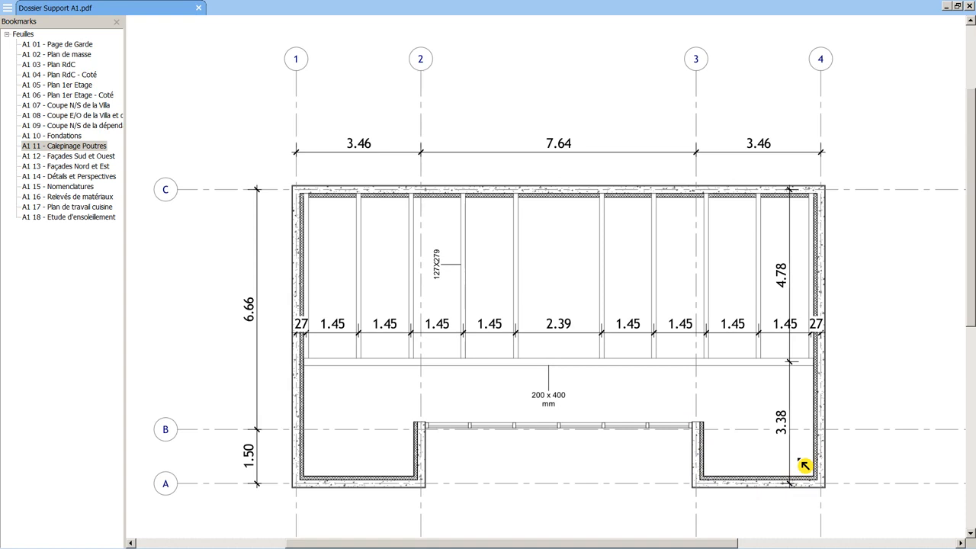
click(58, 107)
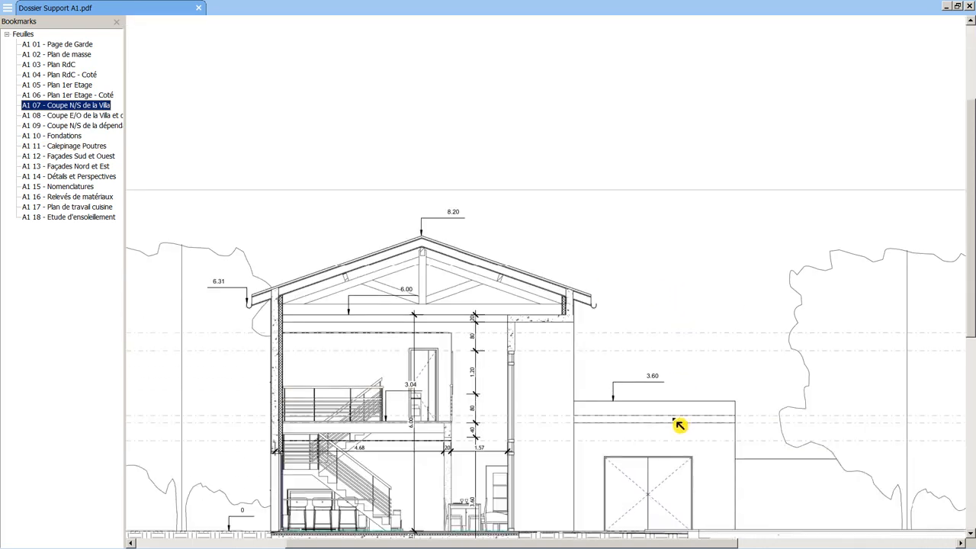
scroll(514, 419, down, 2)
ctrl+scroll(444, 387, up, 1)
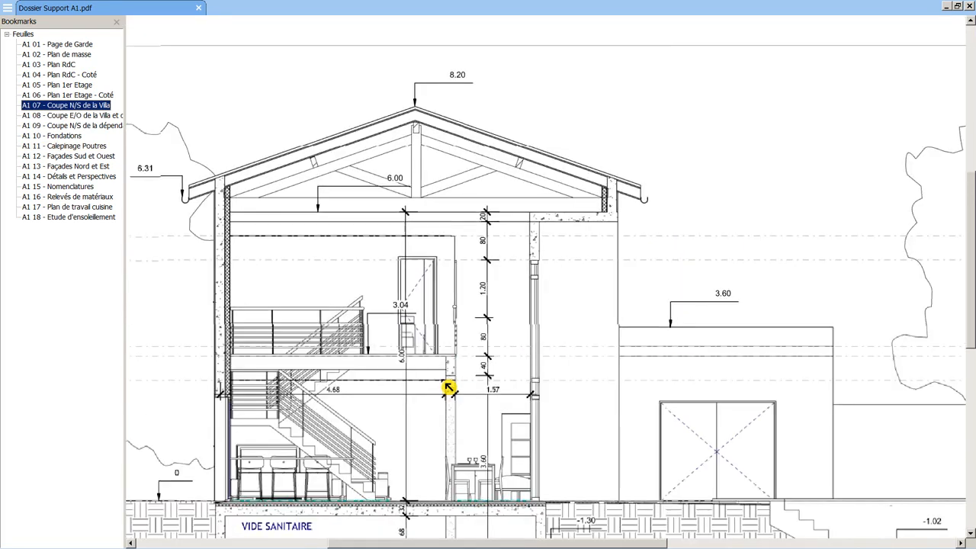
mouse_move(476, 546)
mouse_down()
mouse_move(392, 543)
mouse_move(323, 525)
mouse_up()
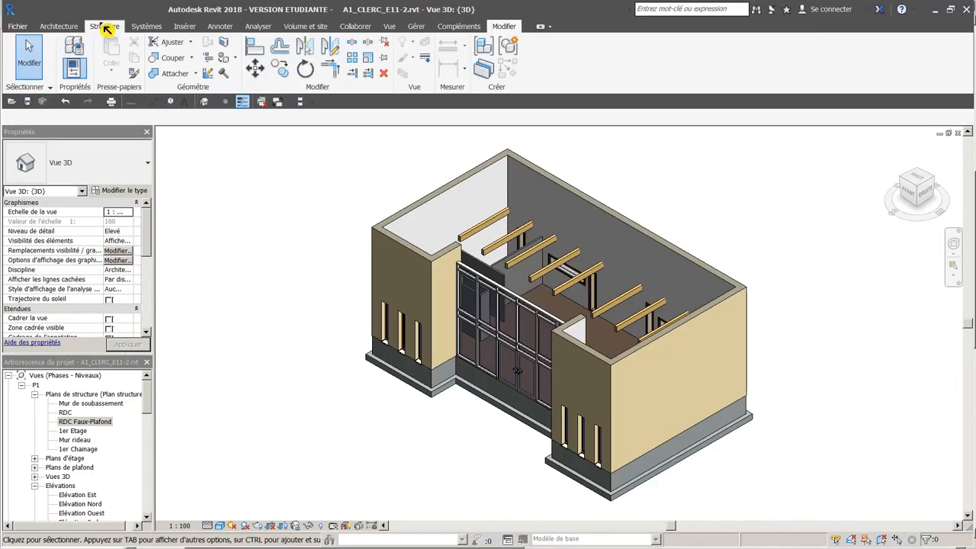
Step: Return to Revit, open the 1er Etage structural plan and set its detail level to Moyen
double_click(72, 431)
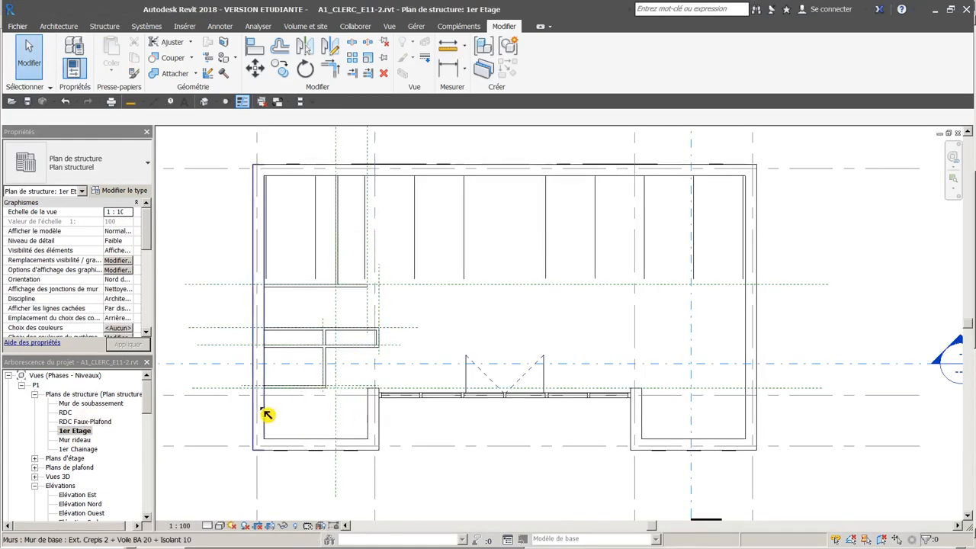
click(211, 525)
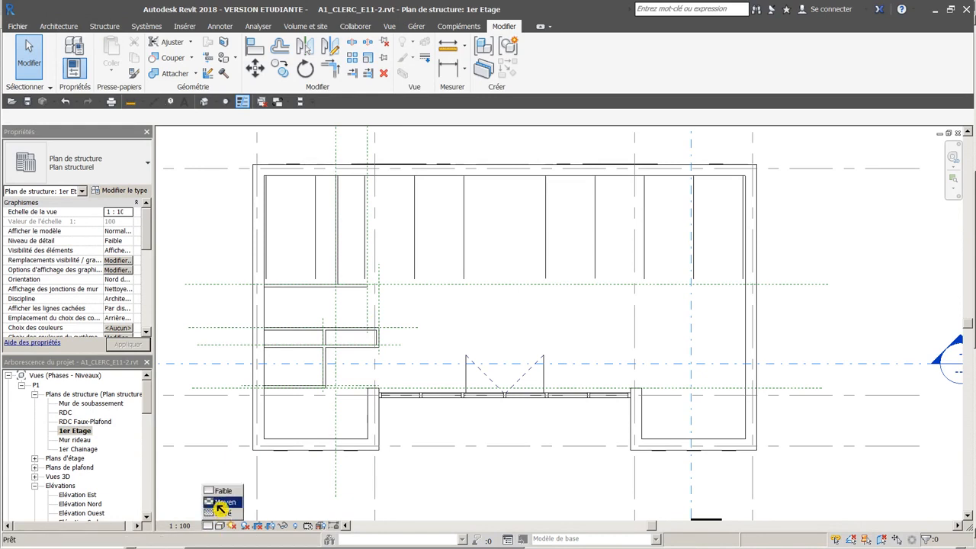
click(224, 502)
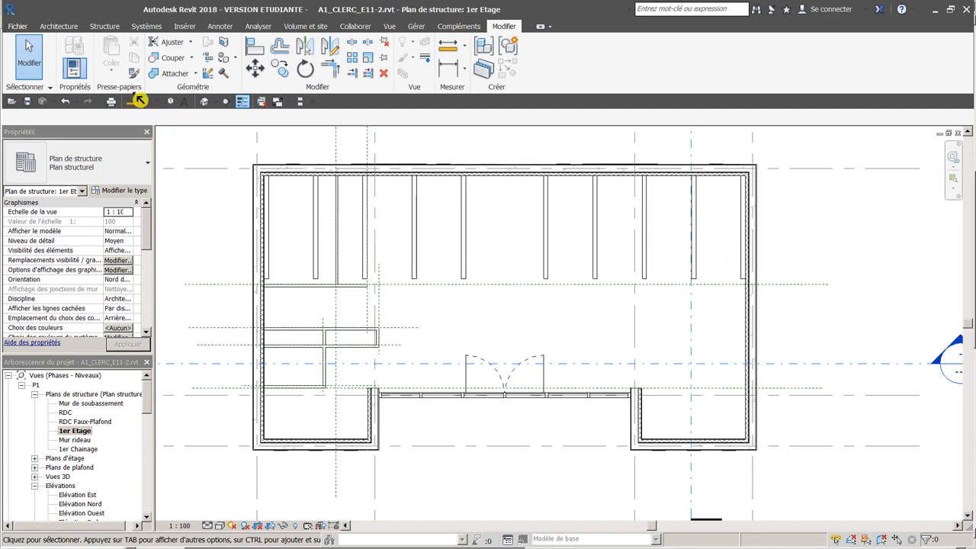
Step: Start placing a 200 x 400mm rectangular concrete beam with 1er Etage as its reference level
click(110, 31)
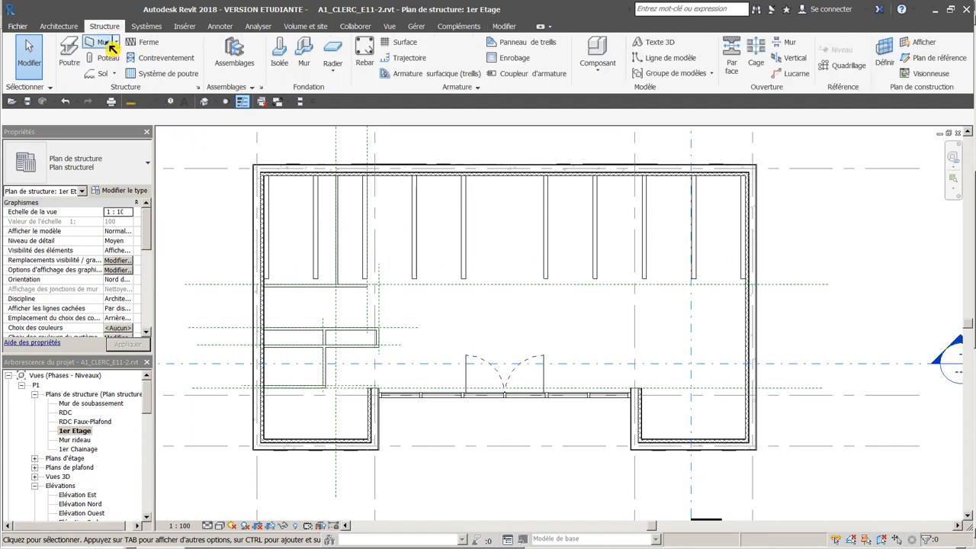
click(71, 61)
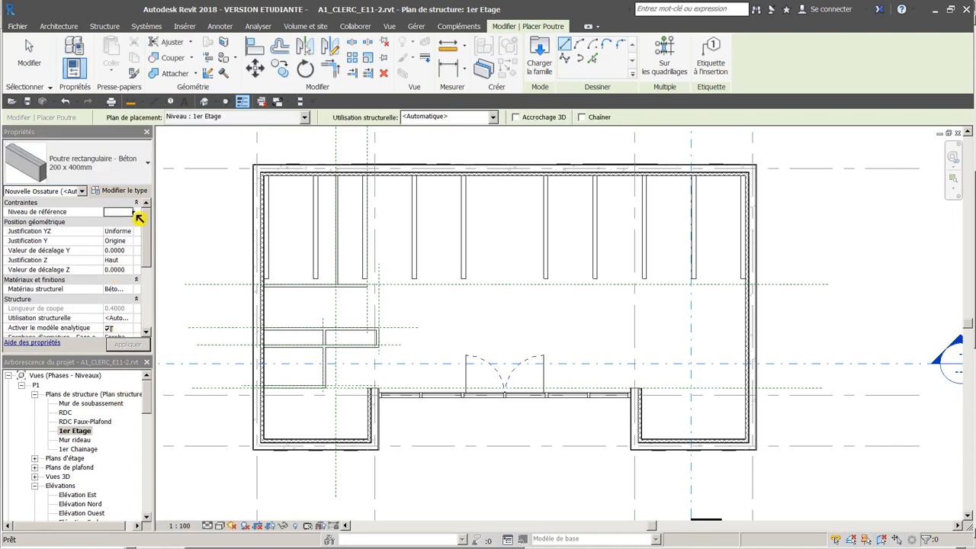
click(130, 212)
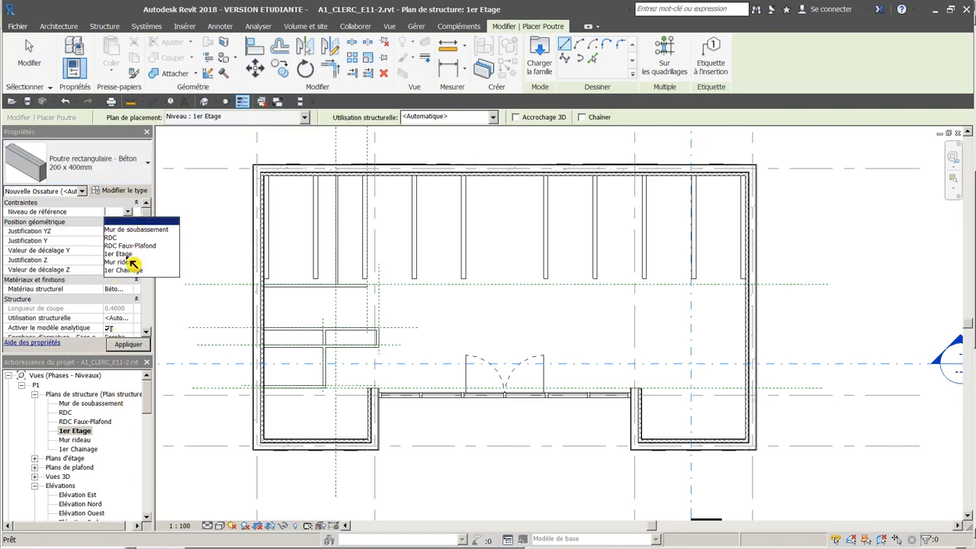
click(129, 255)
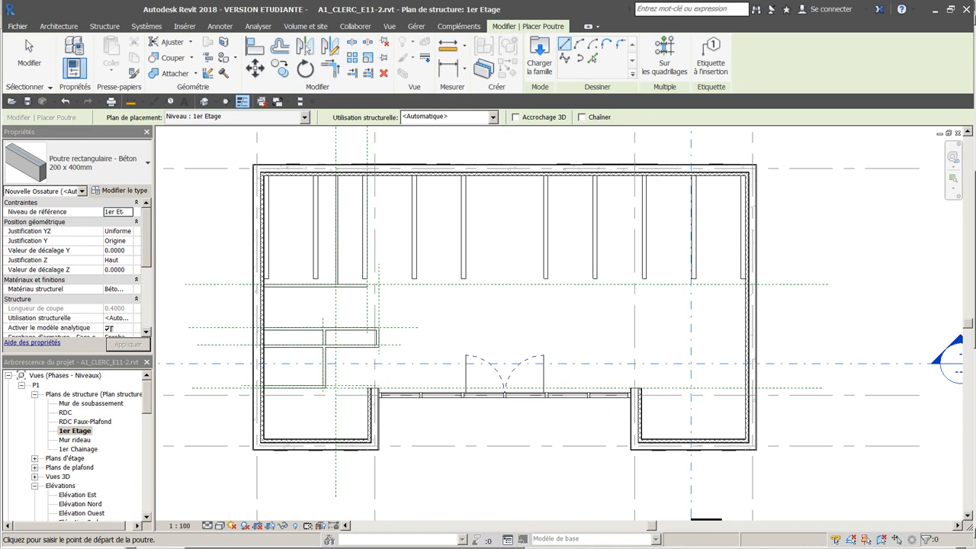
Step: Examine the 200 x 400 mm beam's position dimensions on sheet A1 11 - Calepinage Poutres in the PDF, then return to Revit
click(311, 548)
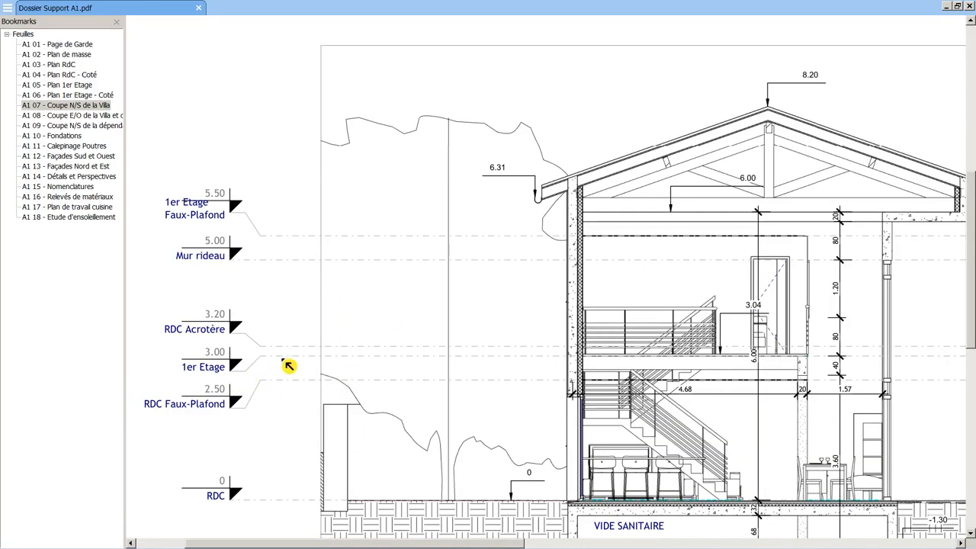
click(76, 145)
scroll(588, 455, down, 5)
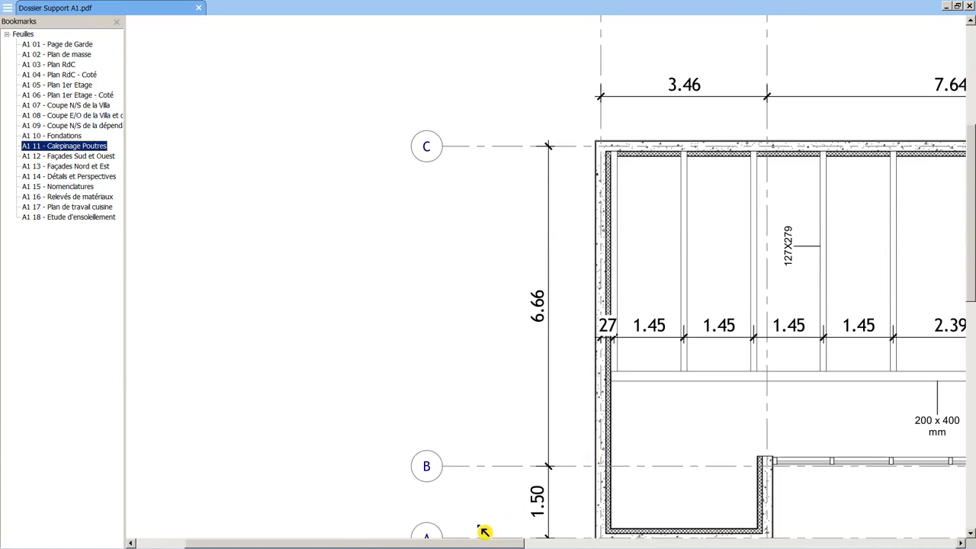
click(585, 543)
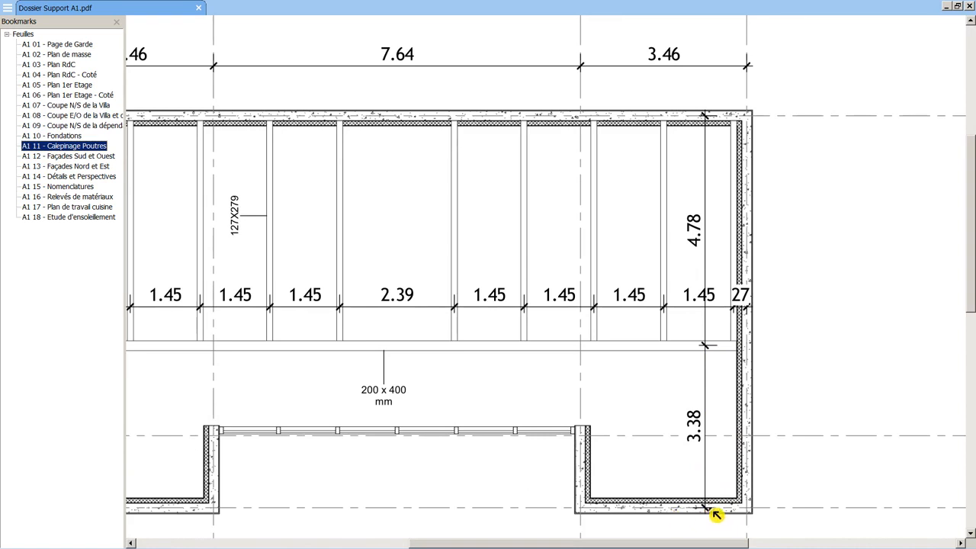
scroll(691, 503, down, 1)
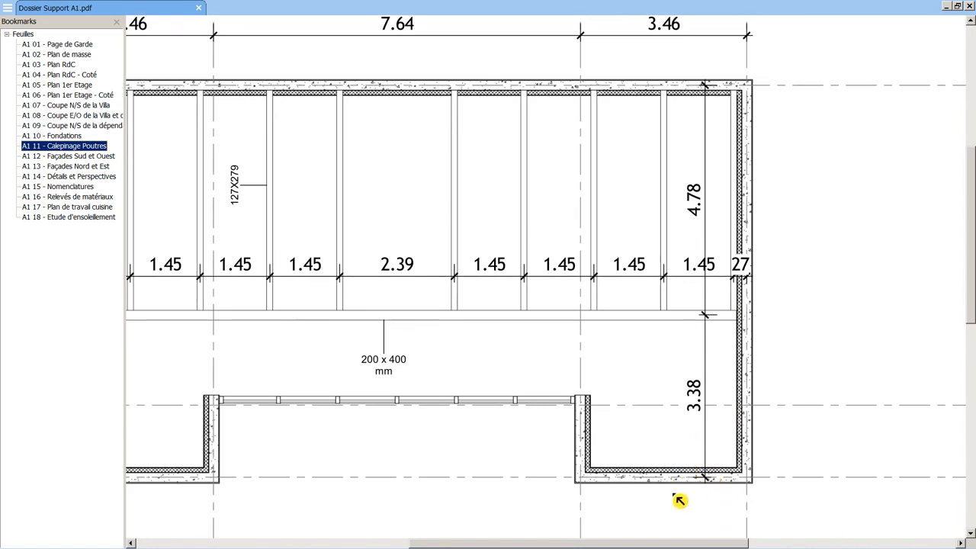
ctrl+scroll(672, 496, down, 2)
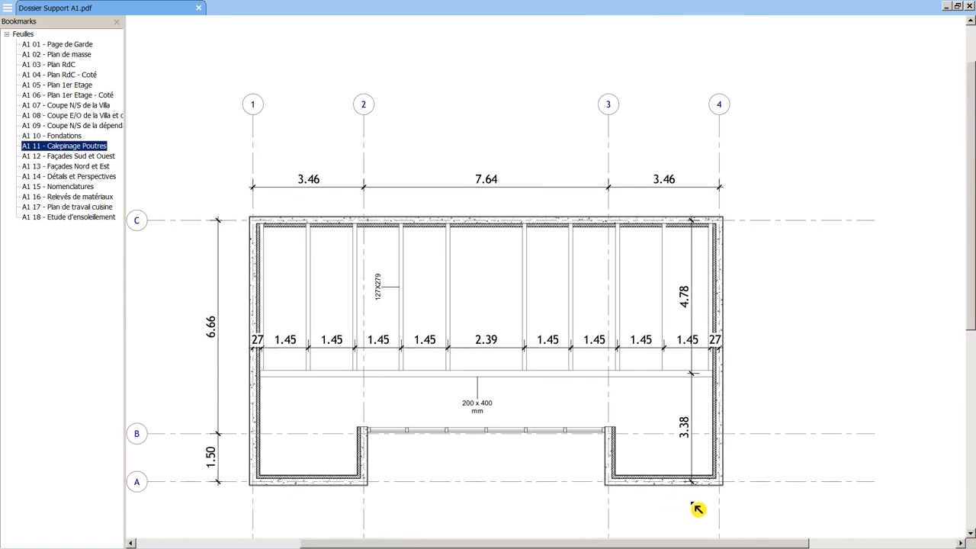
ctrl+scroll(693, 506, up, 3)
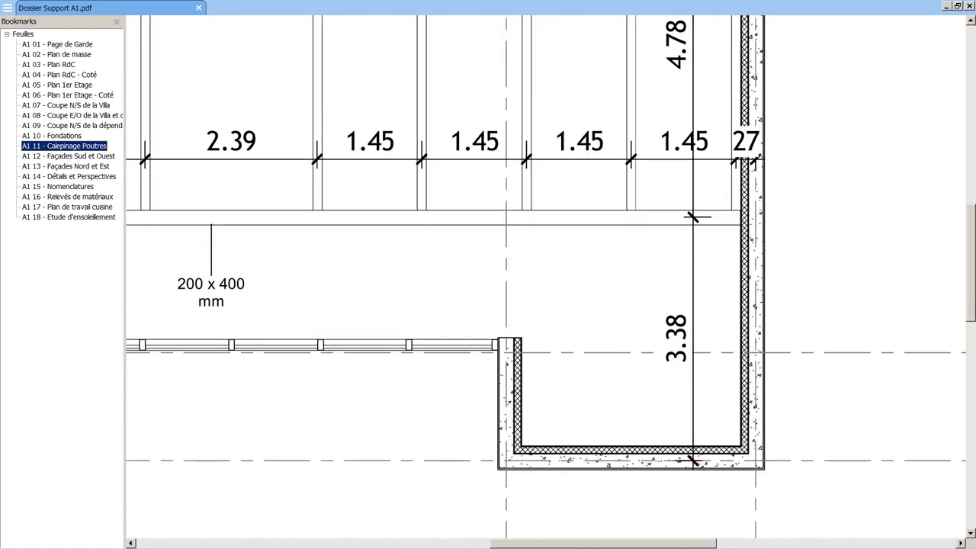
key(alt+Tab)
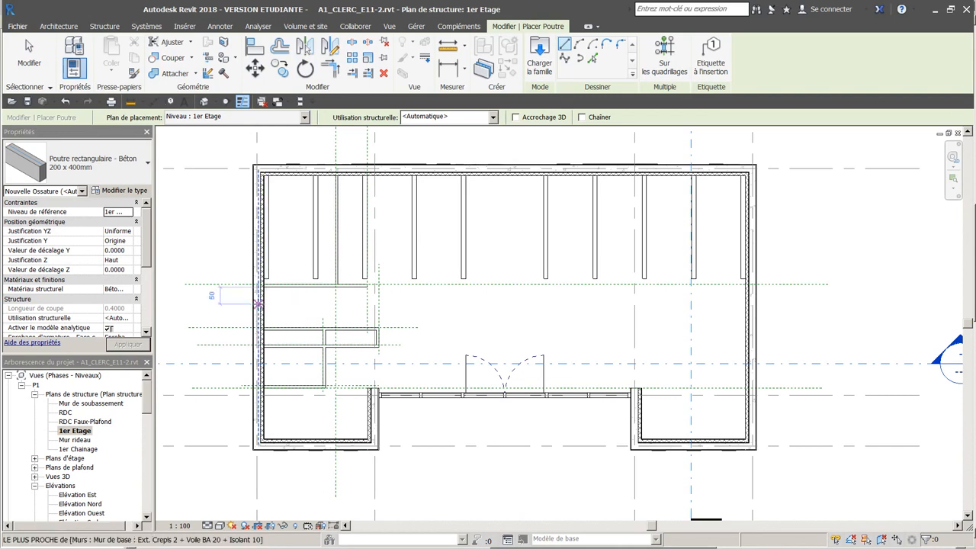
Step: Draw the concrete beam horizontally across the building, from the west outer wall to the east outer wall, below the wooden joists
click(259, 304)
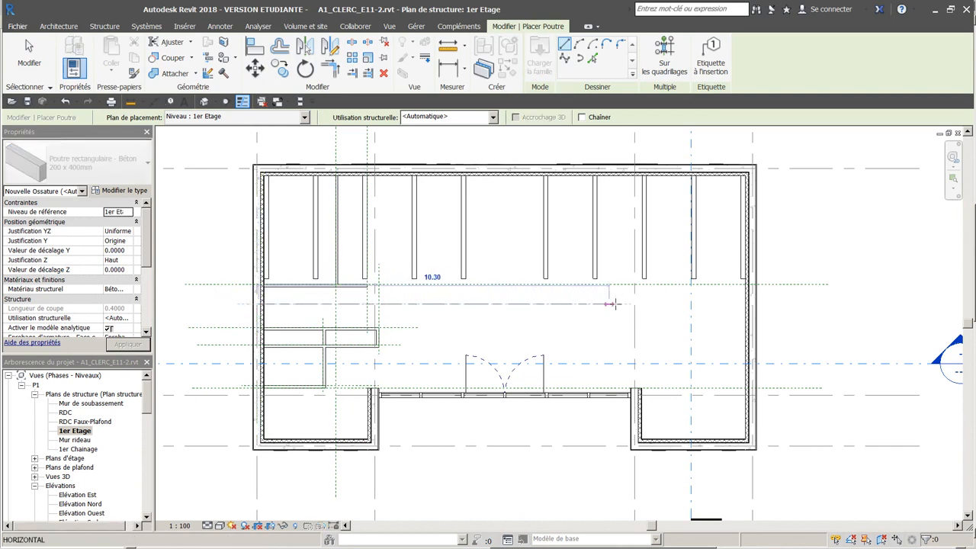
click(750, 306)
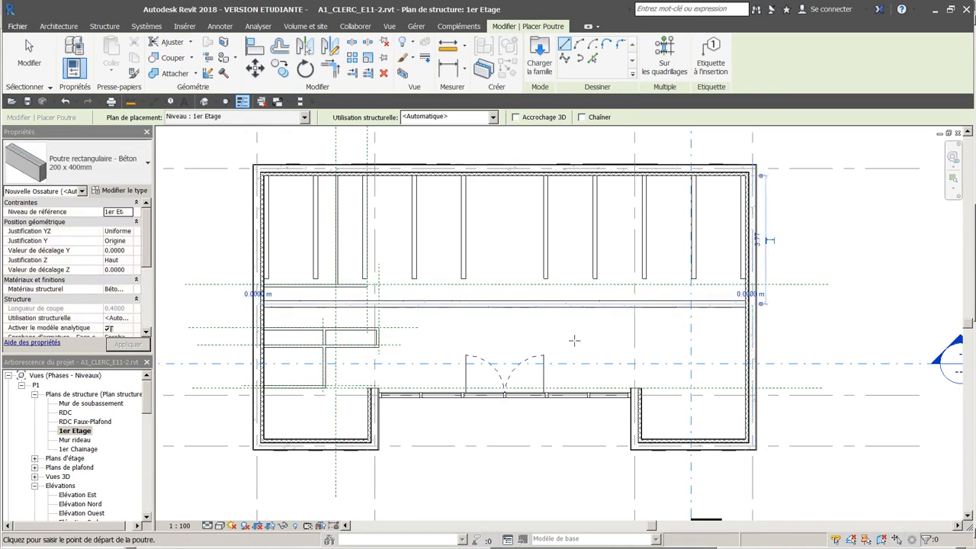
key(Escape)
key(Escape)
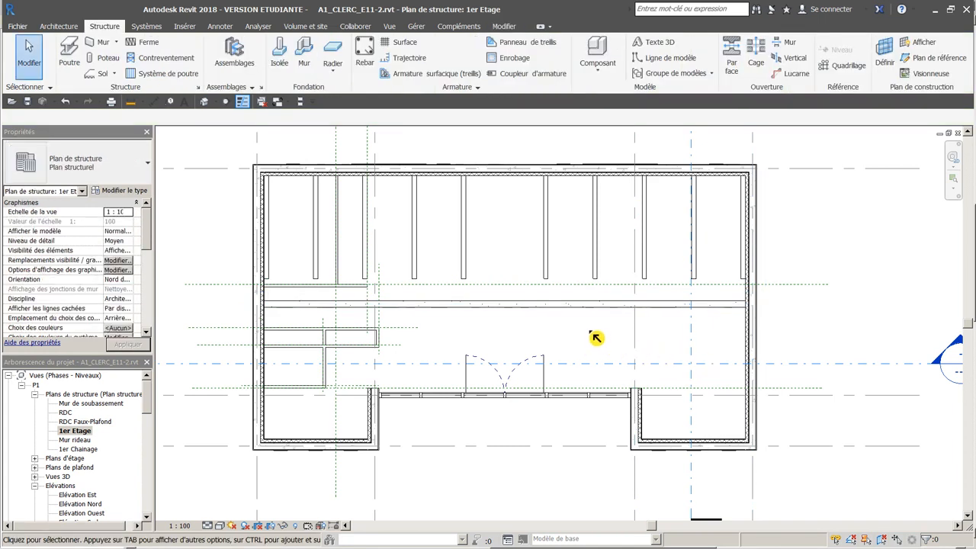
Step: Select the concrete beam and move its temporary dimension's reference from the north wall to grid line A
click(668, 308)
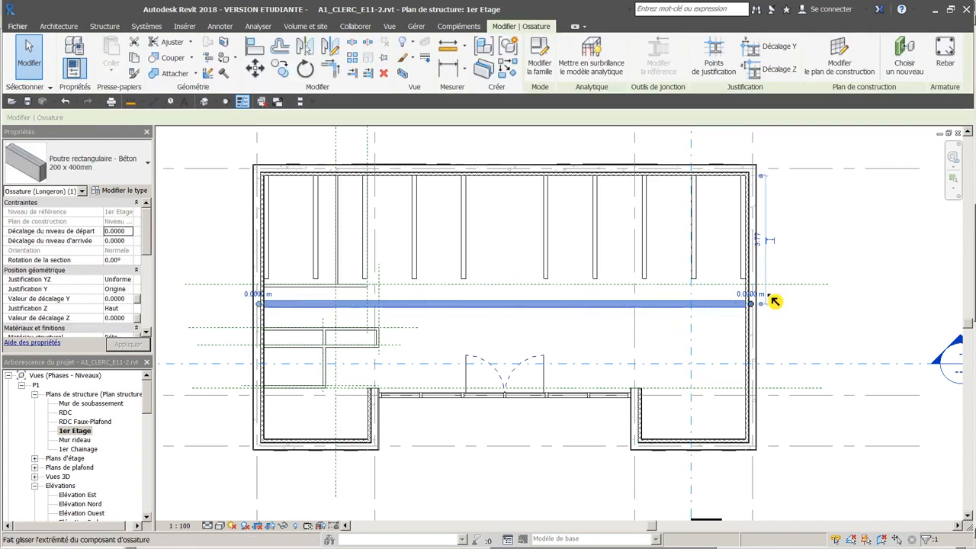
scroll(808, 335, up, 1)
middle_drag(808, 335, 747, 371)
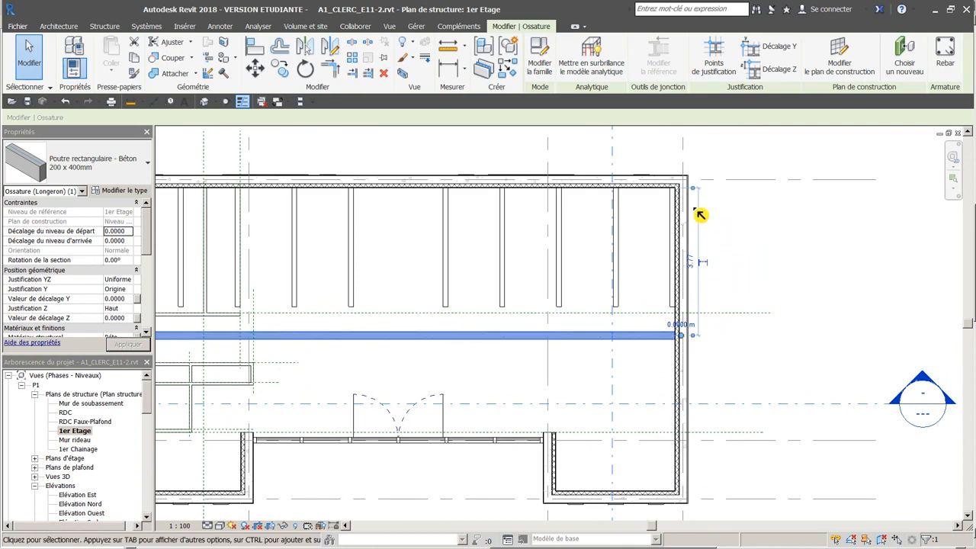
drag(697, 351, 710, 501)
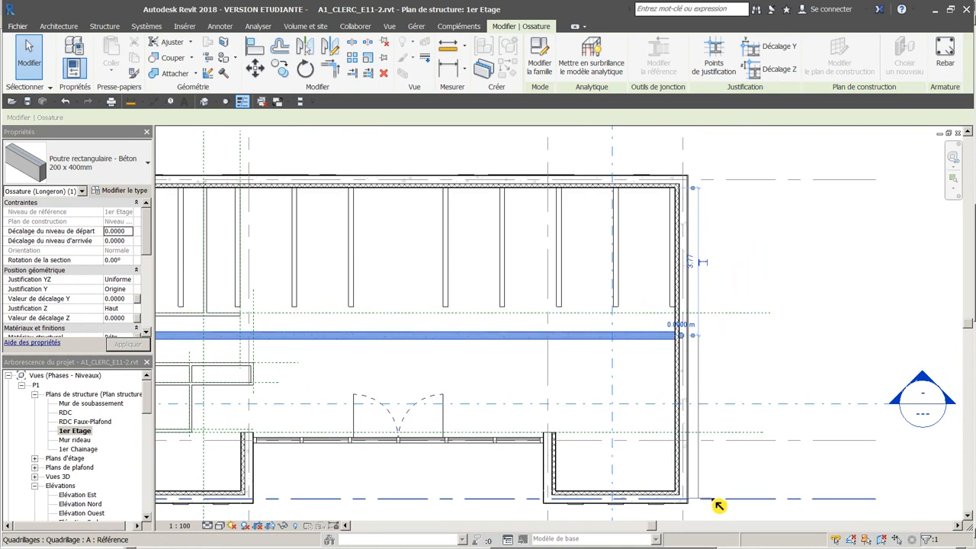
drag(719, 507, 663, 504)
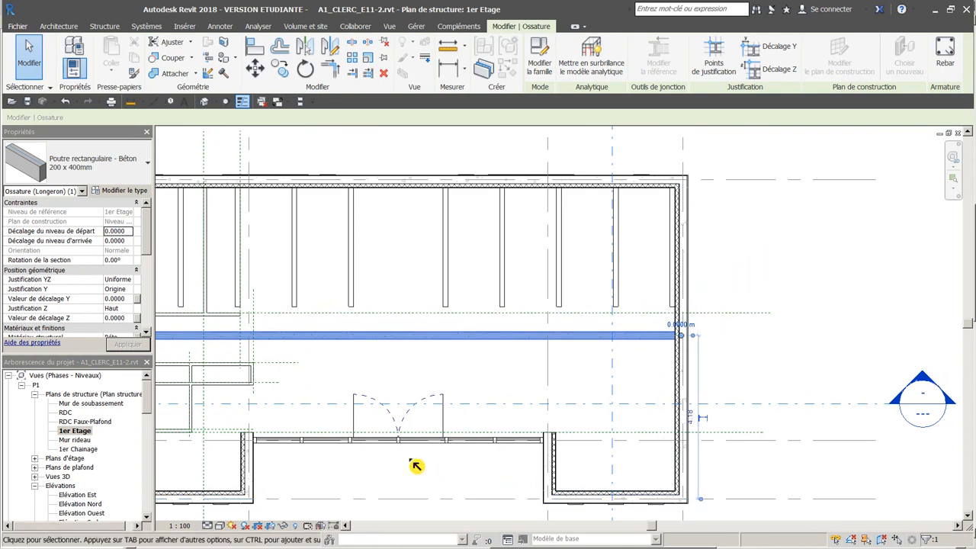
Step: Set the distance between the concrete beam and grid line A to 3.38 m
scroll(415, 462, down, 3)
middle_drag(399, 466, 523, 419)
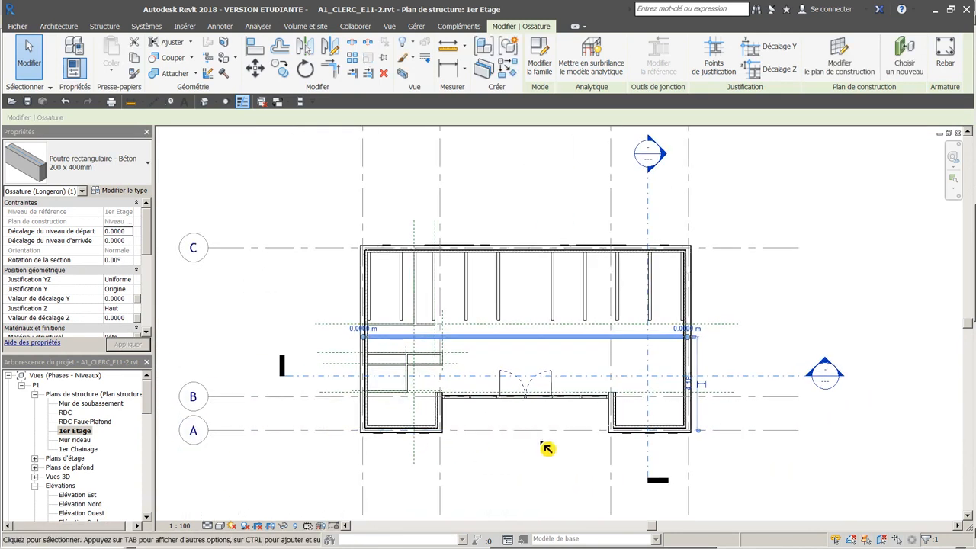
middle_drag(509, 455, 410, 467)
scroll(594, 420, up, 4)
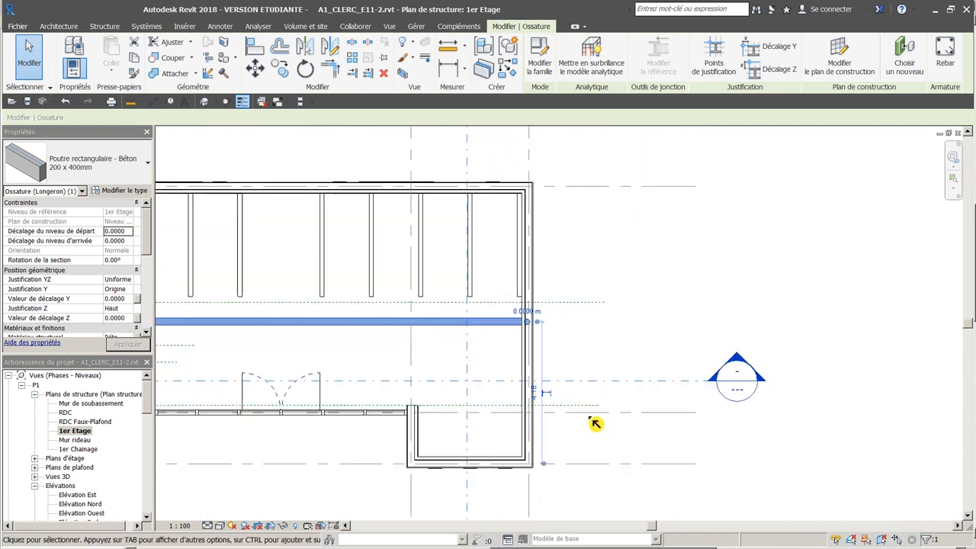
click(525, 390)
text(3.38)
key(Return)
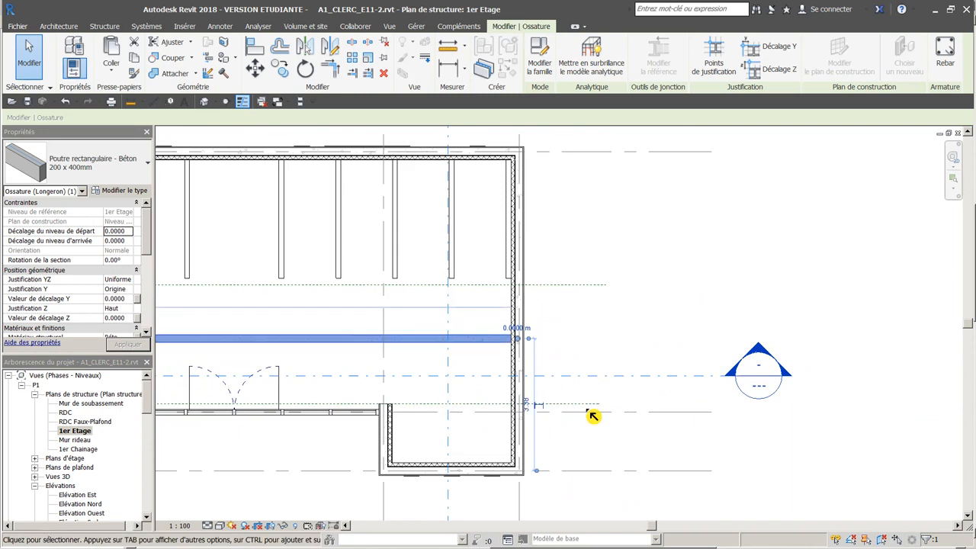
key(Escape)
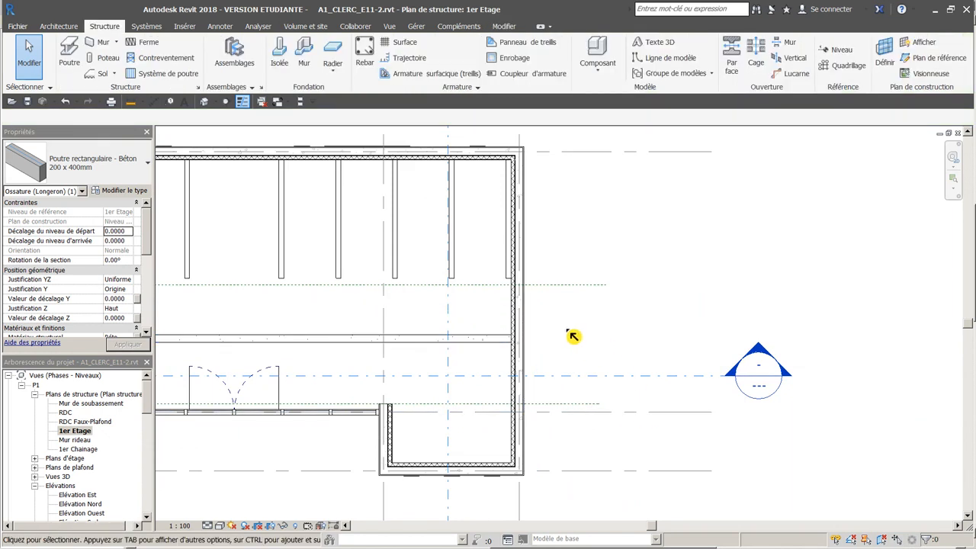
Step: Open the Coupe 2 section to check the concrete beam against the joists and levels, and reopen the 1er Etage structural plan
scroll(321, 392, down, 3)
scroll(412, 405, up, 2)
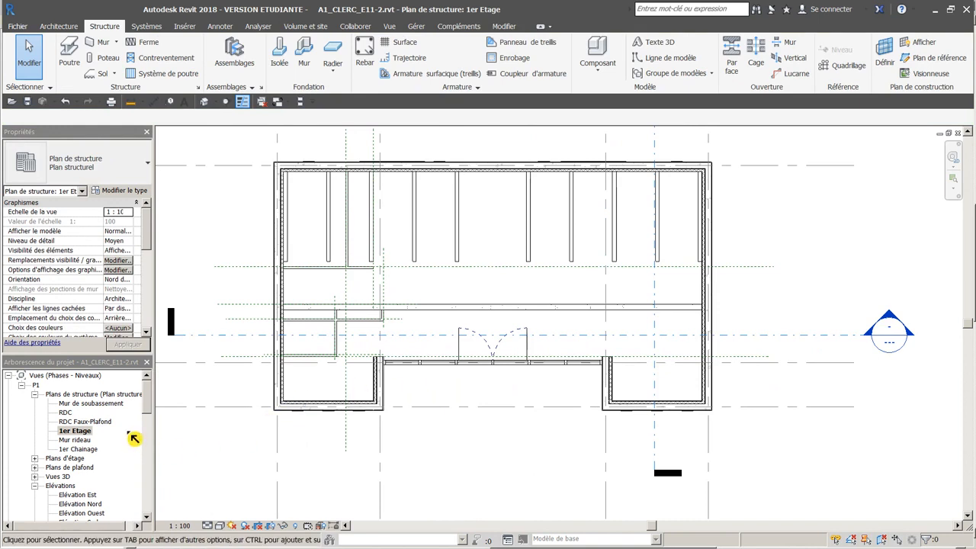
mouse_move(150, 407)
mouse_down()
mouse_move(147, 440)
mouse_move(150, 410)
mouse_up()
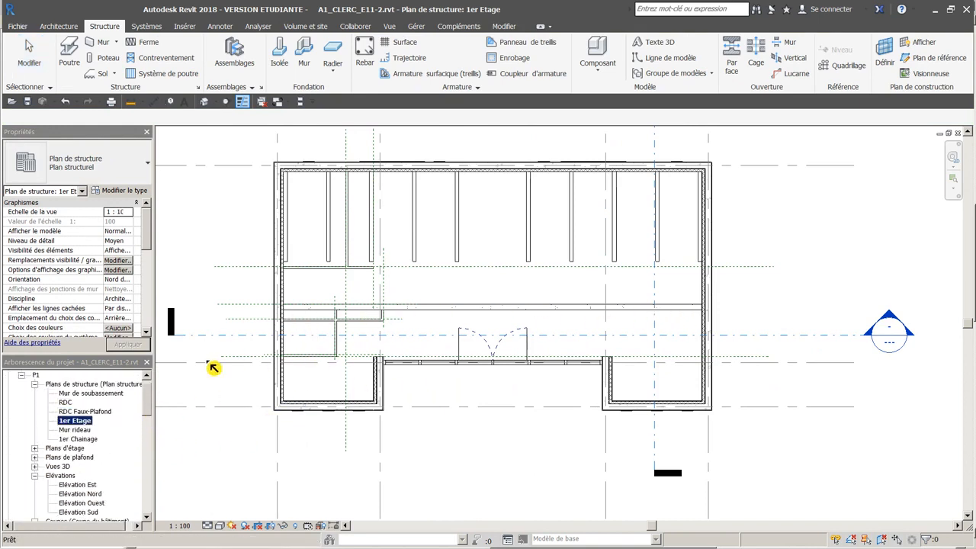
mouse_move(153, 404)
mouse_down()
mouse_move(157, 447)
mouse_move(158, 418)
mouse_up()
double_click(72, 476)
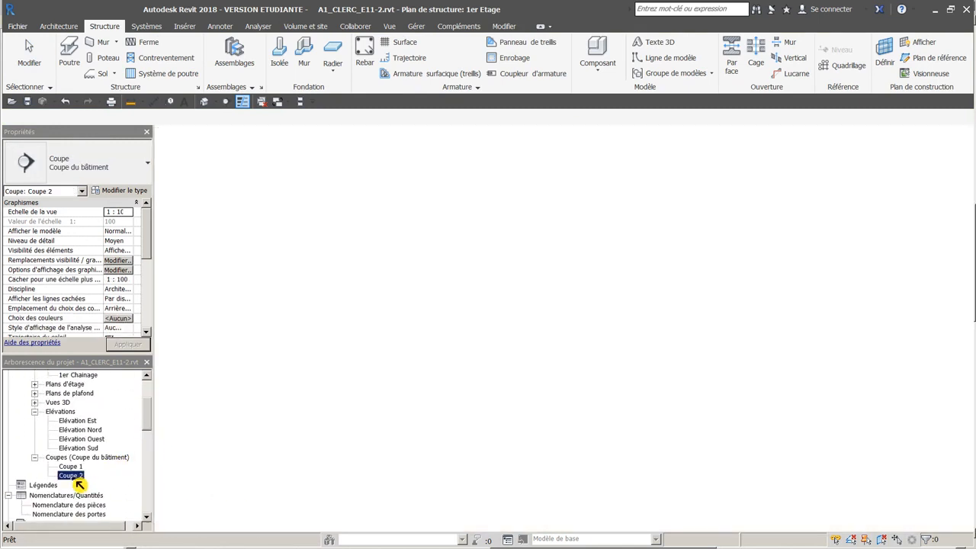
scroll(589, 329, up, 2)
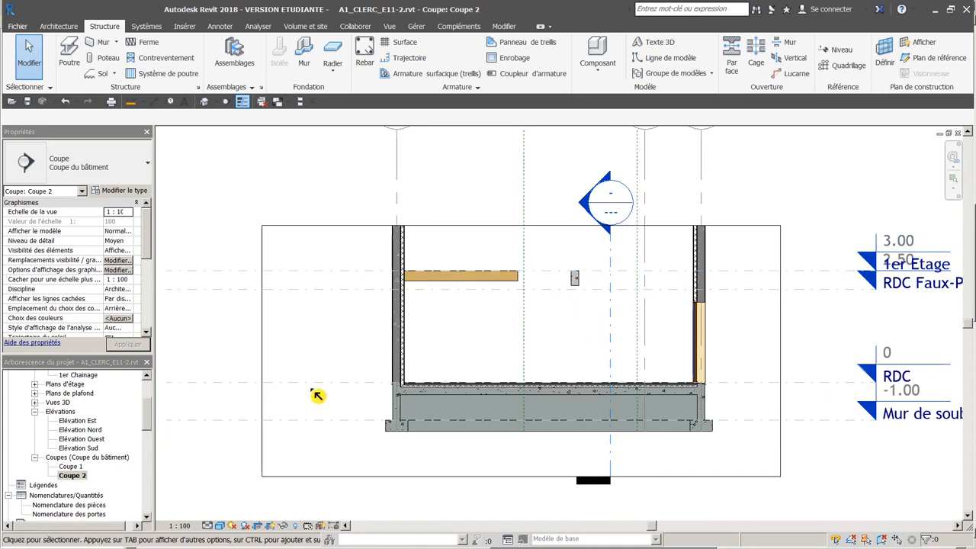
scroll(150, 412, up, 3)
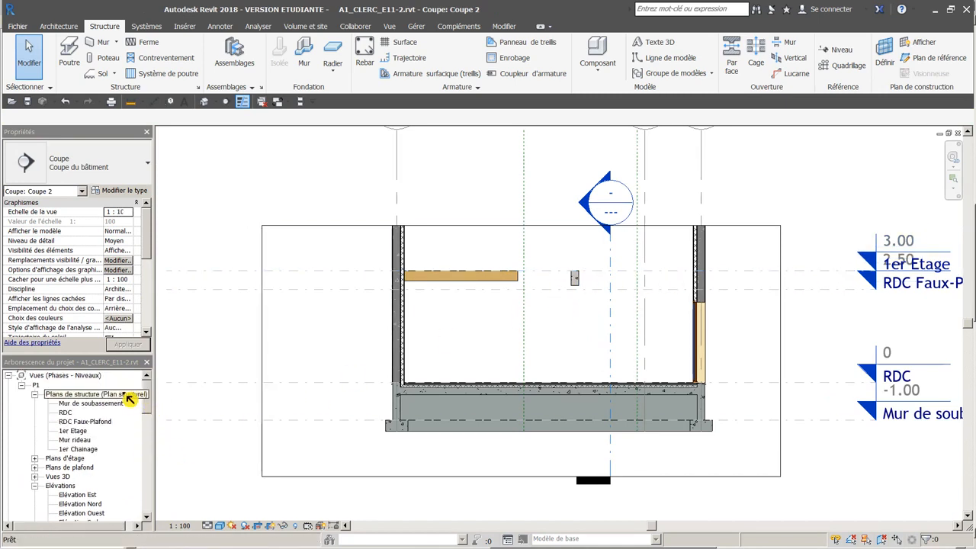
double_click(76, 433)
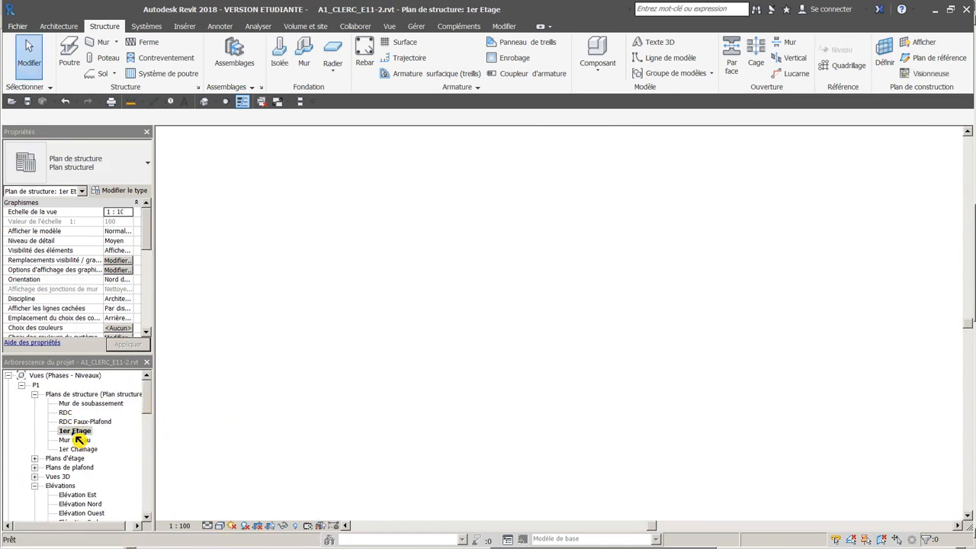
Step: Select the westernmost 127X279 glulam joist and all its occurrences visible in the 1er Etage structural plan
middle_drag(473, 398, 468, 433)
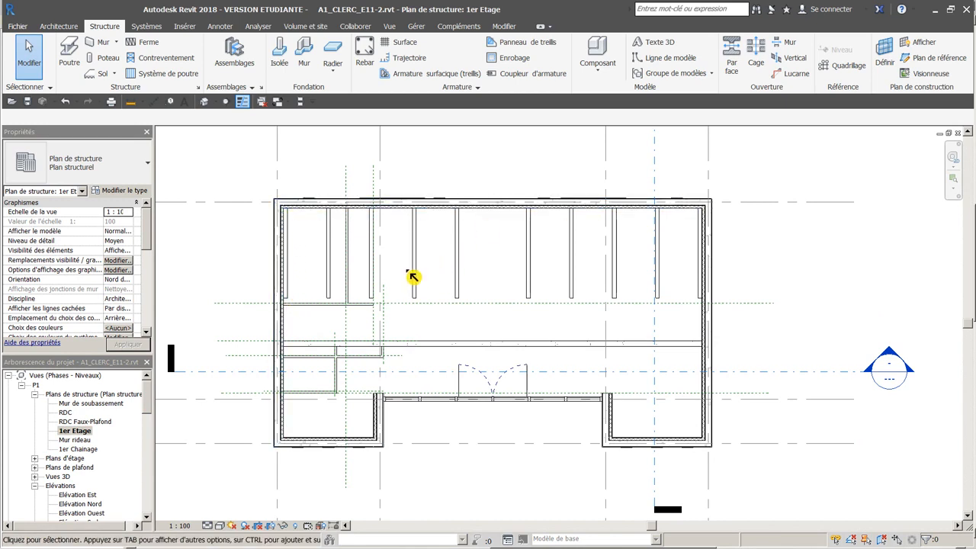
scroll(432, 272, down, 2)
middle_drag(289, 289, 299, 289)
scroll(374, 265, up, 5)
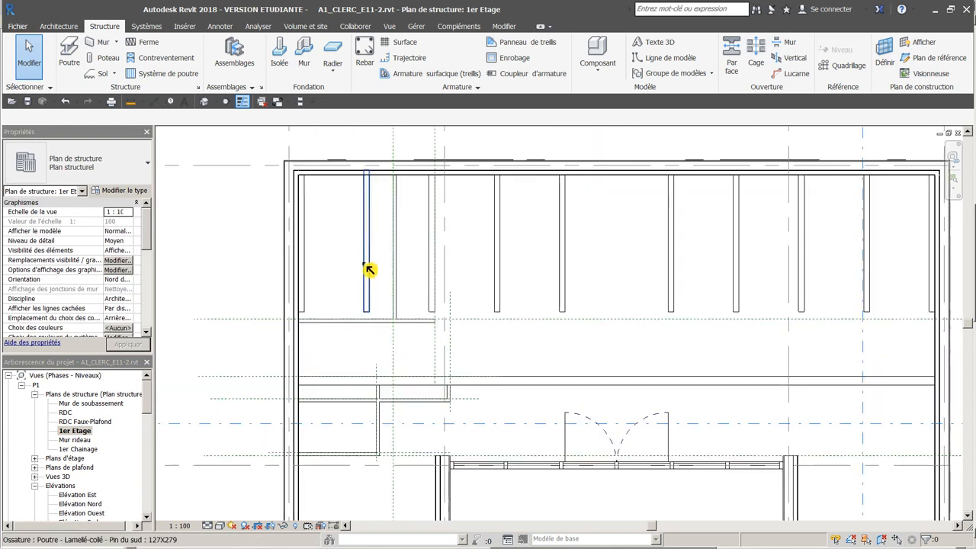
scroll(385, 339, down, 2)
click(333, 309)
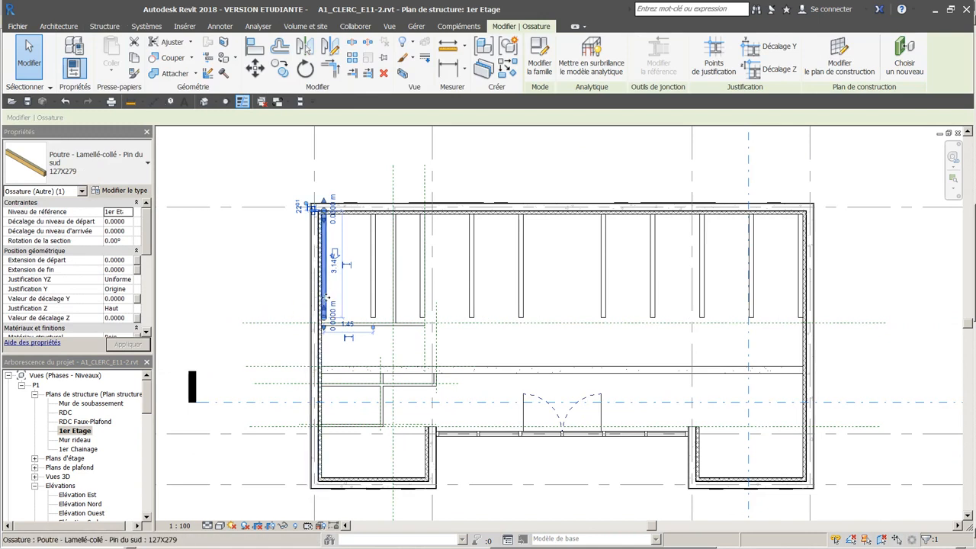
right_click(323, 296)
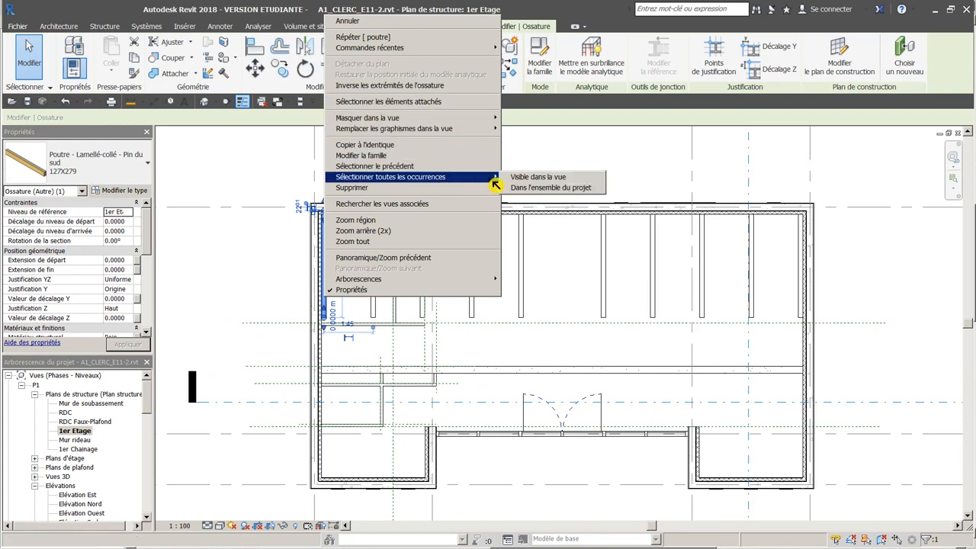
click(544, 177)
scroll(374, 334, up, 2)
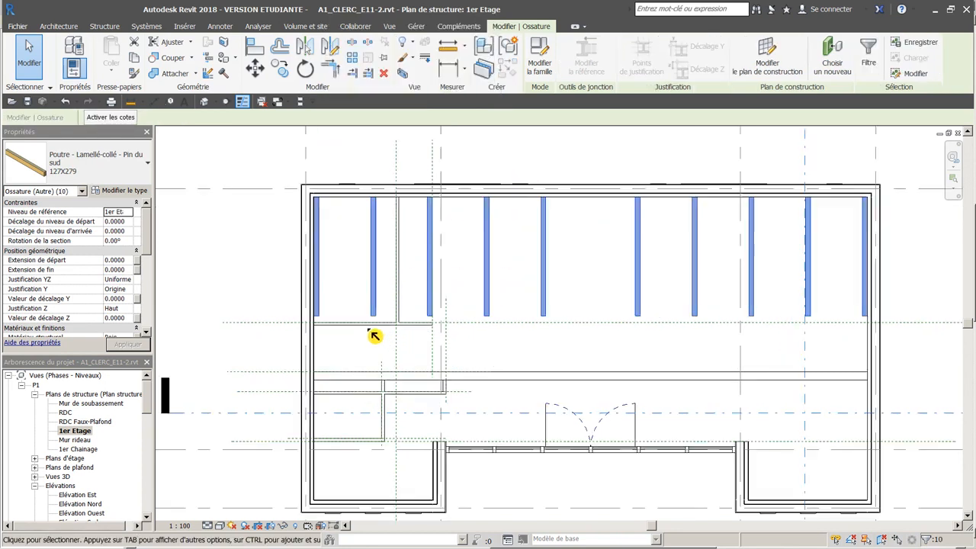
click(317, 322)
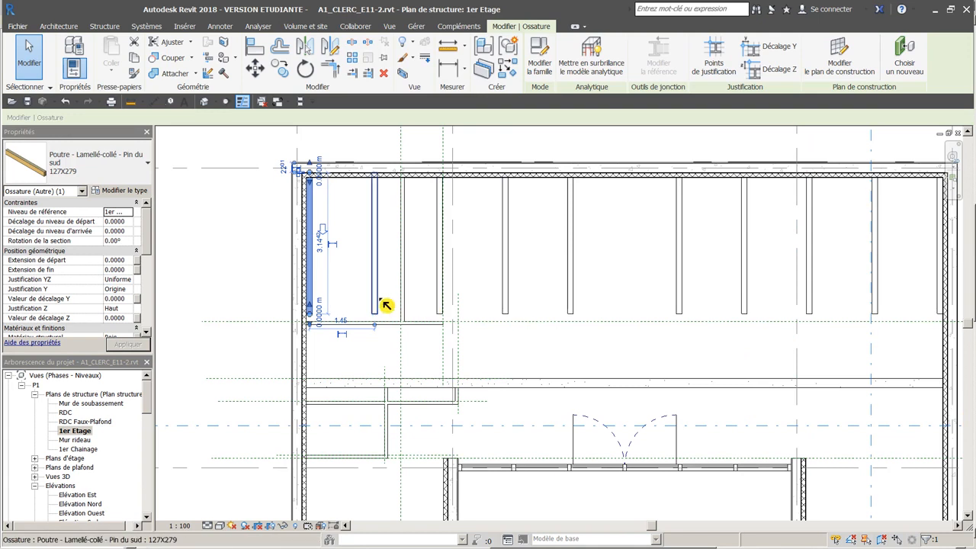
right_click(310, 285)
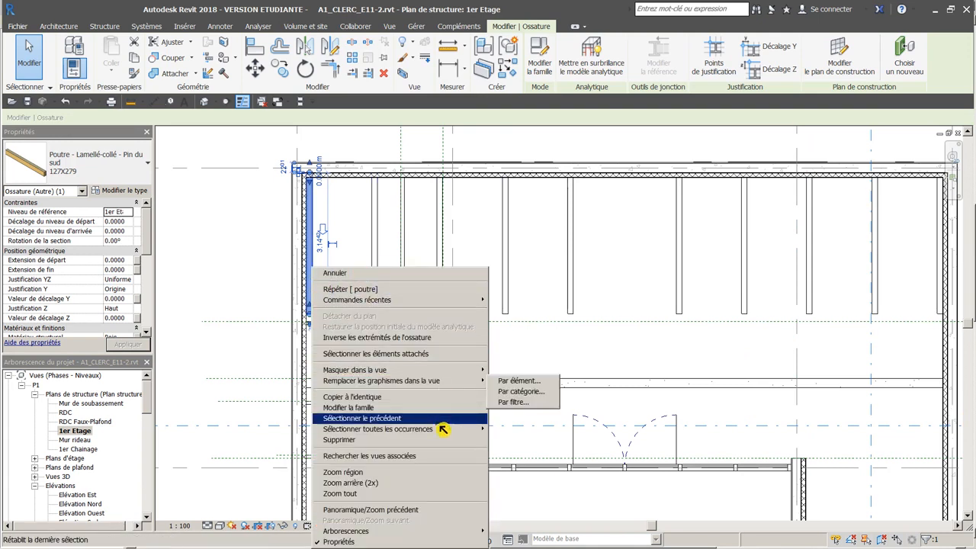
mouse_move(456, 434)
click(499, 429)
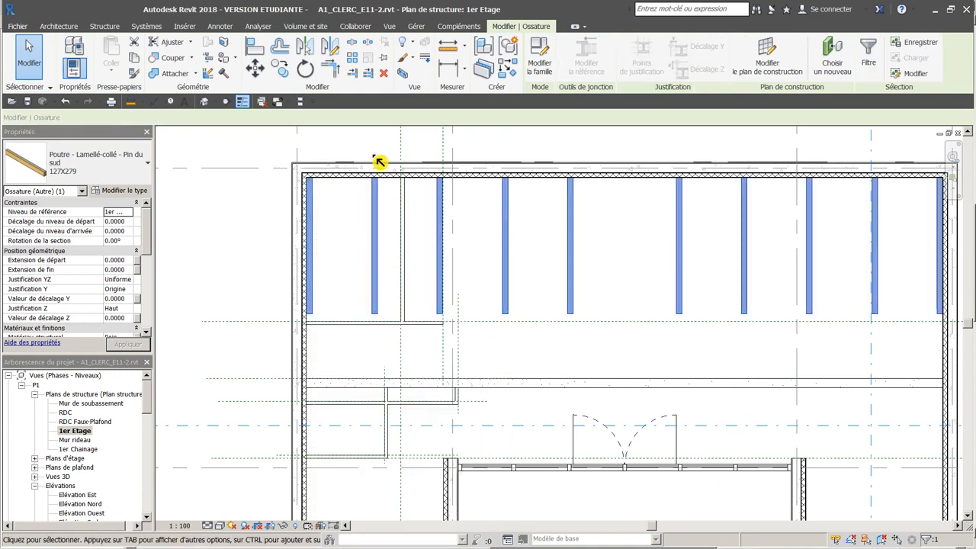
Step: Align the south ends of the five western joists with the north face of the 200 x 400 mm concrete beam
click(262, 51)
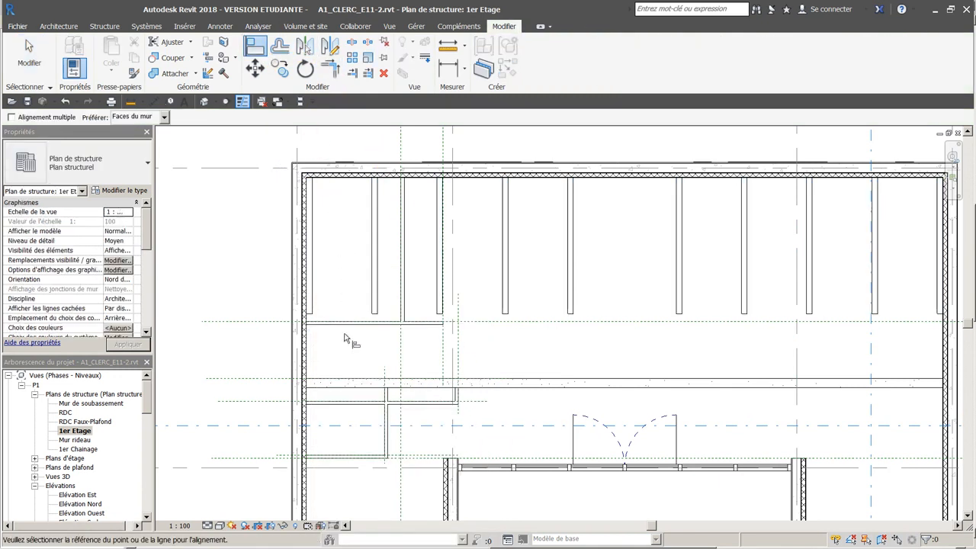
click(312, 317)
click(382, 379)
click(435, 379)
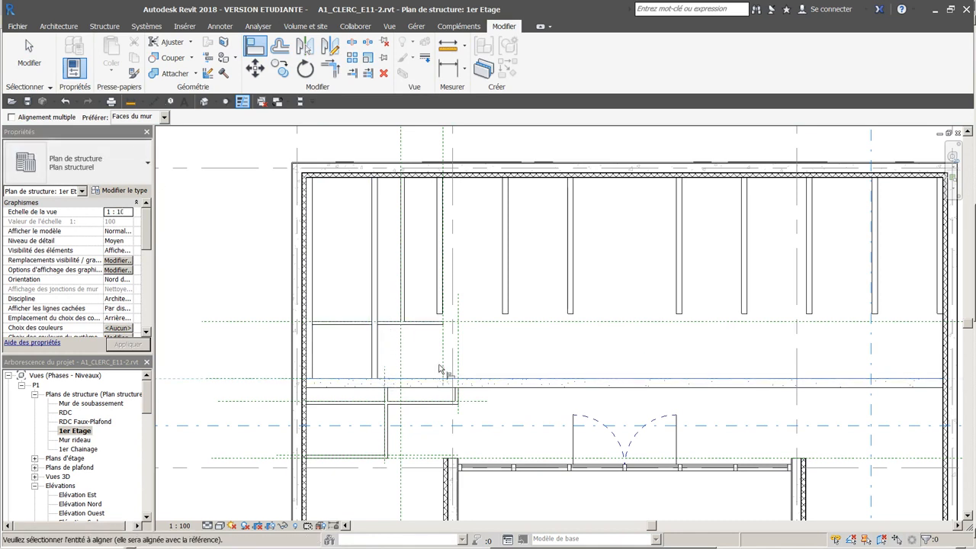
click(439, 314)
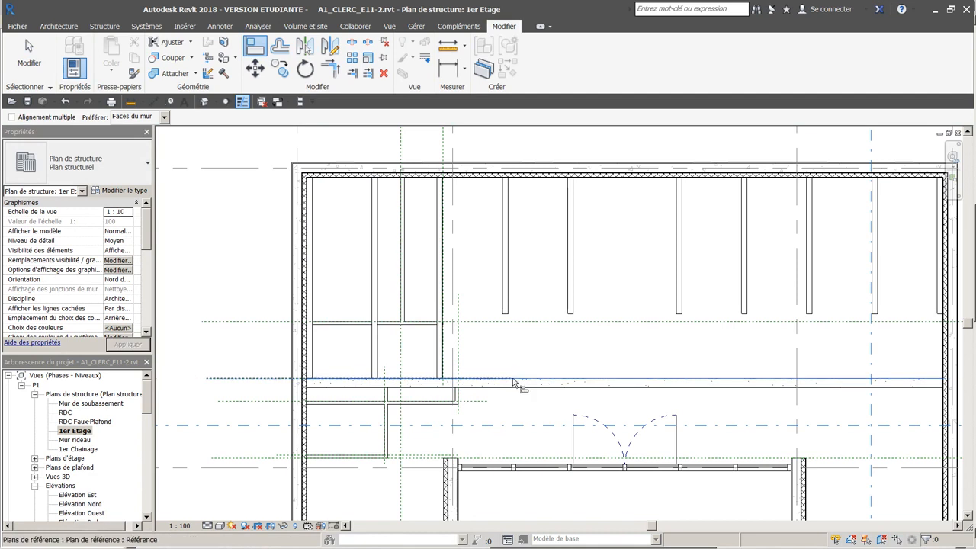
click(506, 314)
click(573, 379)
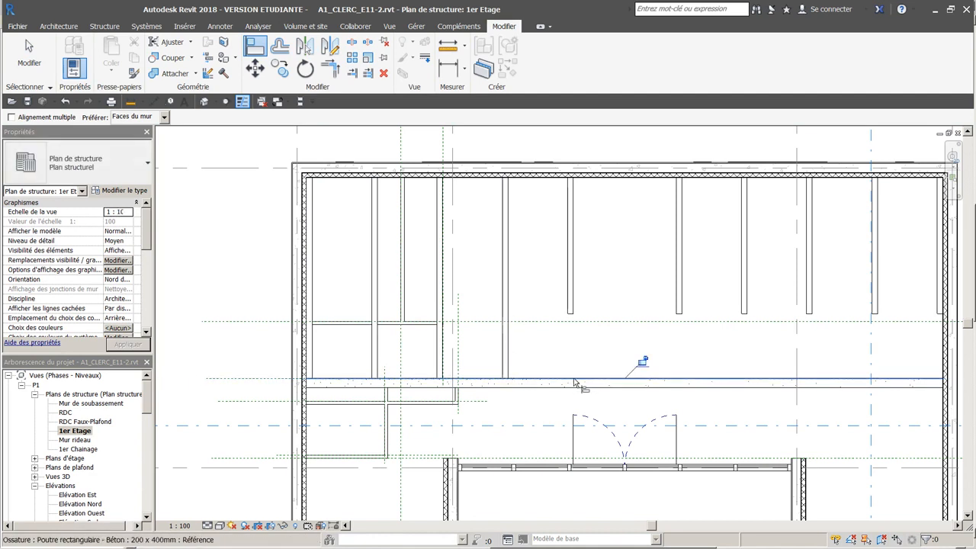
click(571, 315)
Step: Align the south ends of the five remaining eastern joists with the concrete beam's north face
click(674, 379)
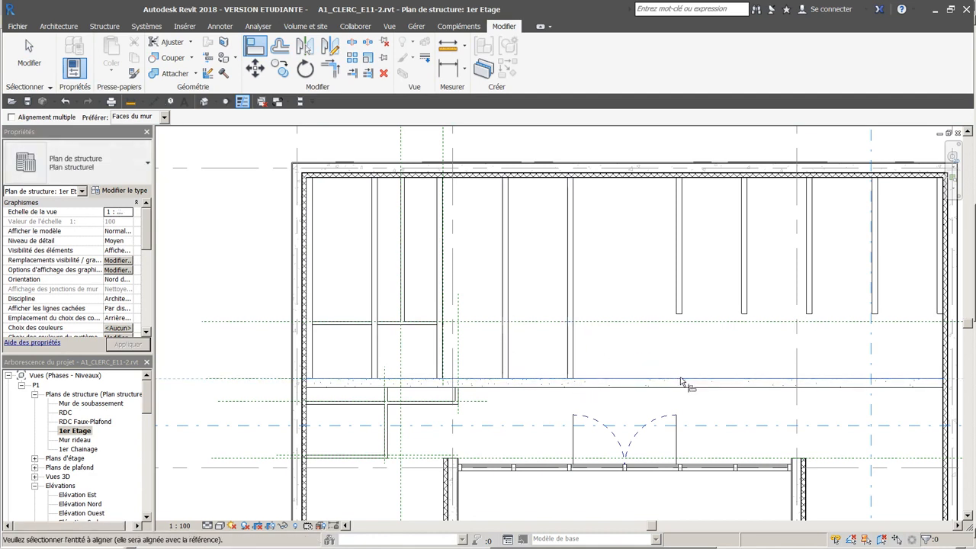
click(680, 326)
click(745, 381)
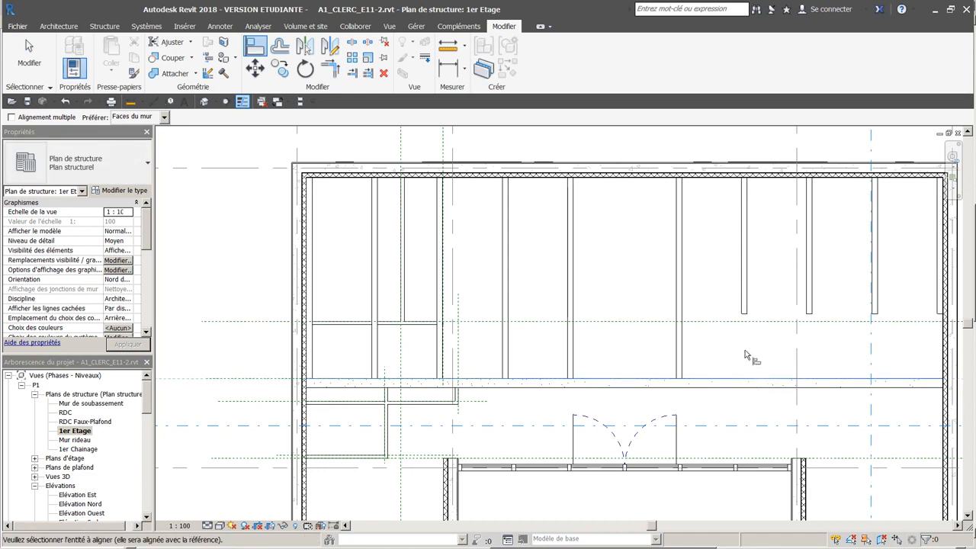
click(809, 379)
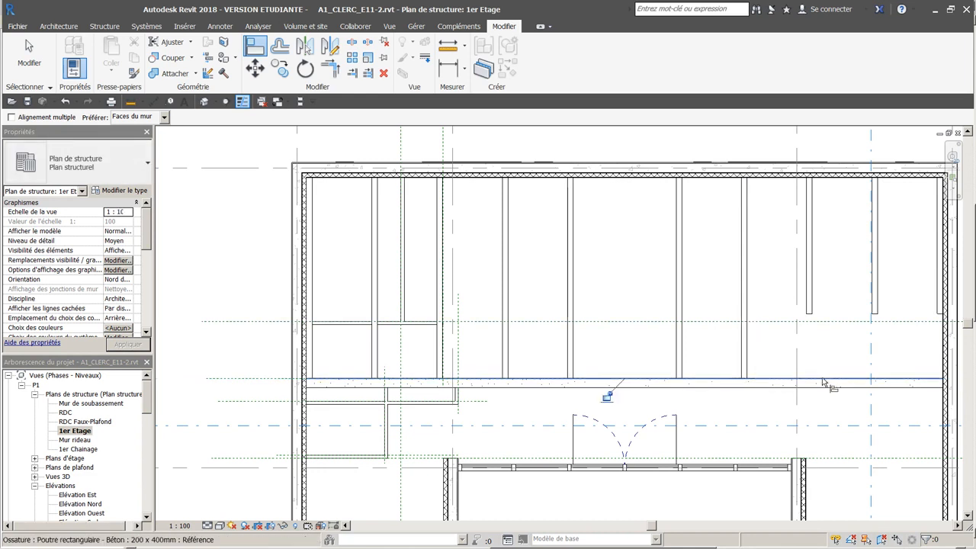
click(810, 328)
click(875, 379)
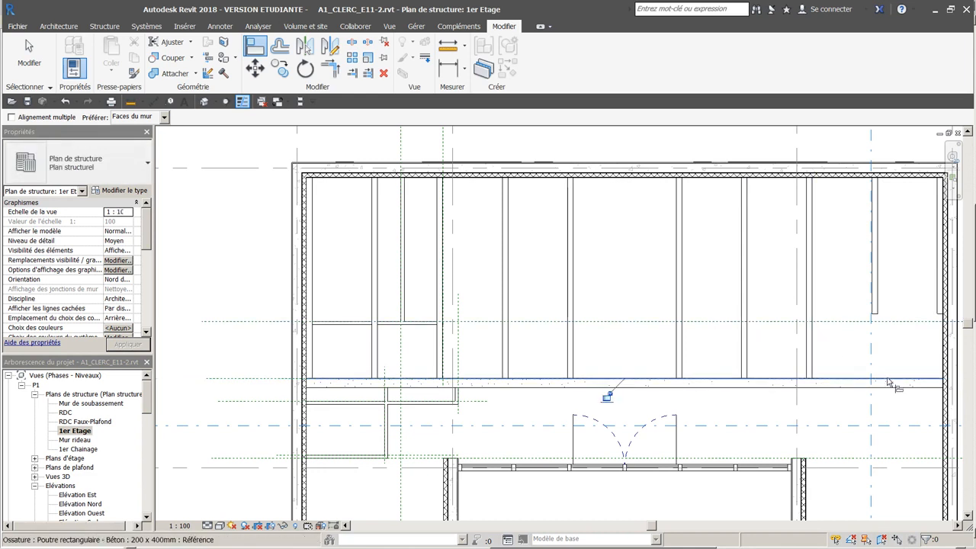
click(880, 336)
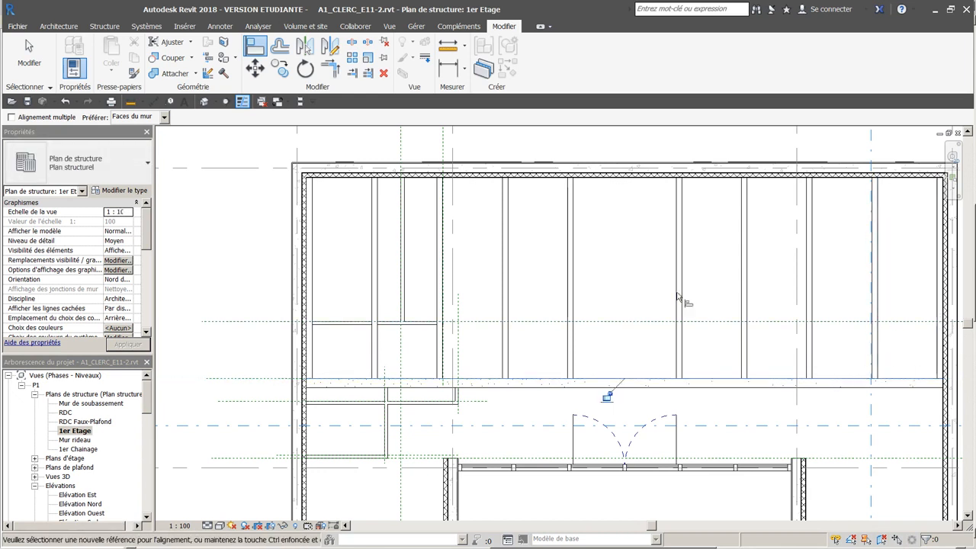
click(507, 252)
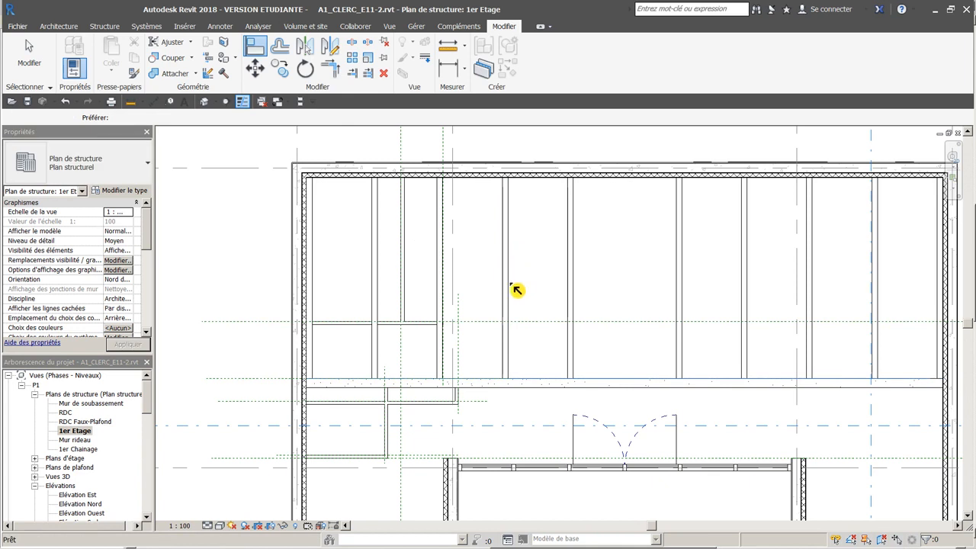
scroll(506, 308, down, 2)
key(Escape)
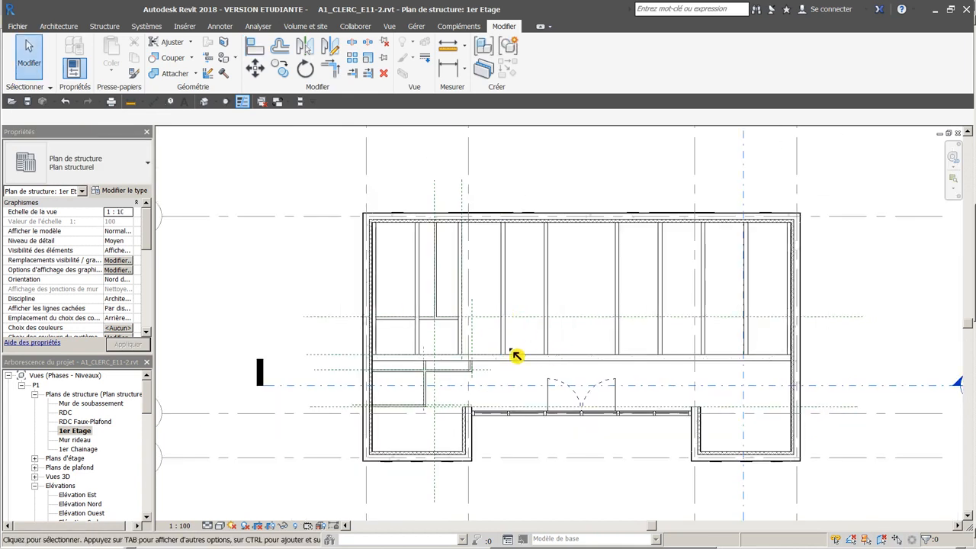
Step: Examine the joists meeting the concrete beam in the Coupe 2 section and from several angles in the default 3D view
mouse_move(151, 405)
mouse_down()
mouse_move(153, 438)
mouse_move(149, 424)
mouse_up()
double_click(72, 448)
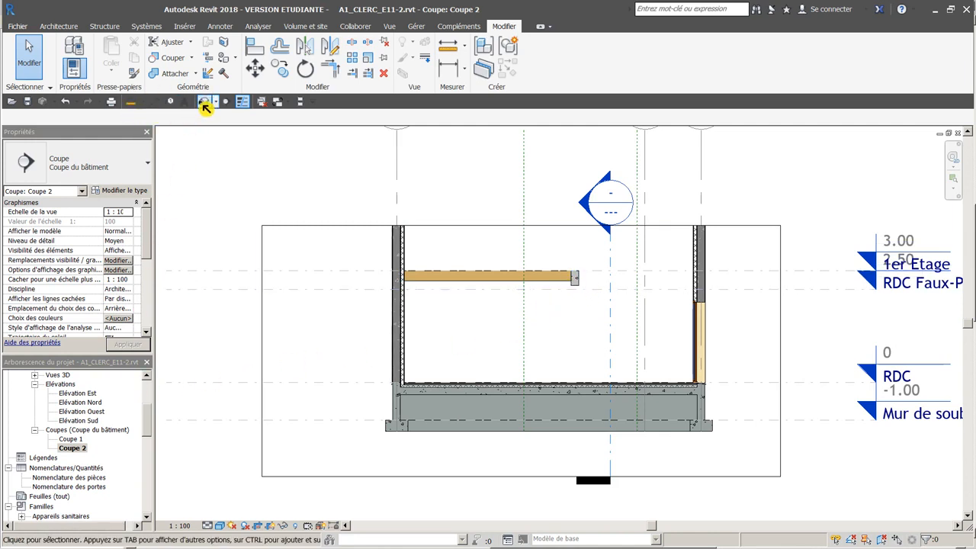
click(204, 103)
shift+middle_drag(726, 341, 333, 319)
scroll(603, 287, up, 3)
shift+middle_drag(624, 264, 442, 240)
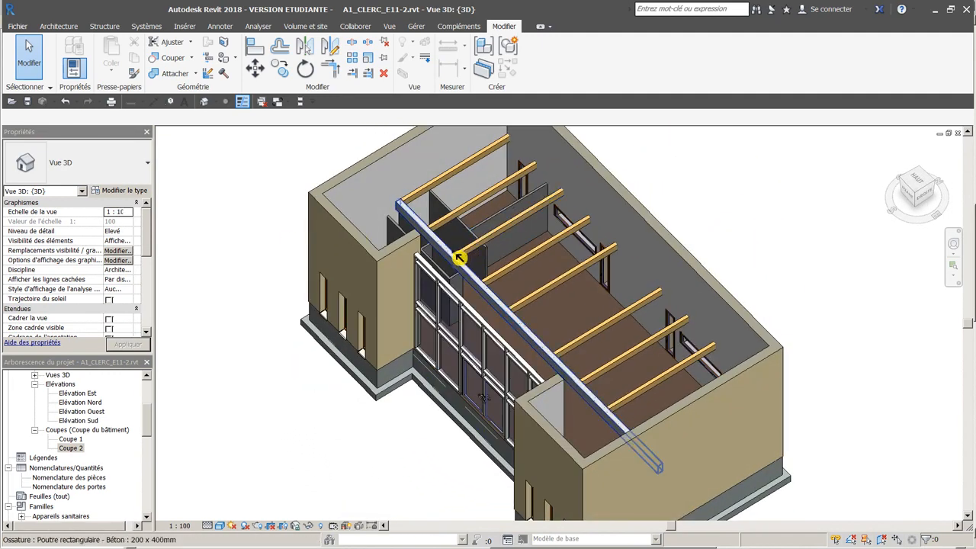
shift+middle_drag(508, 246, 671, 195)
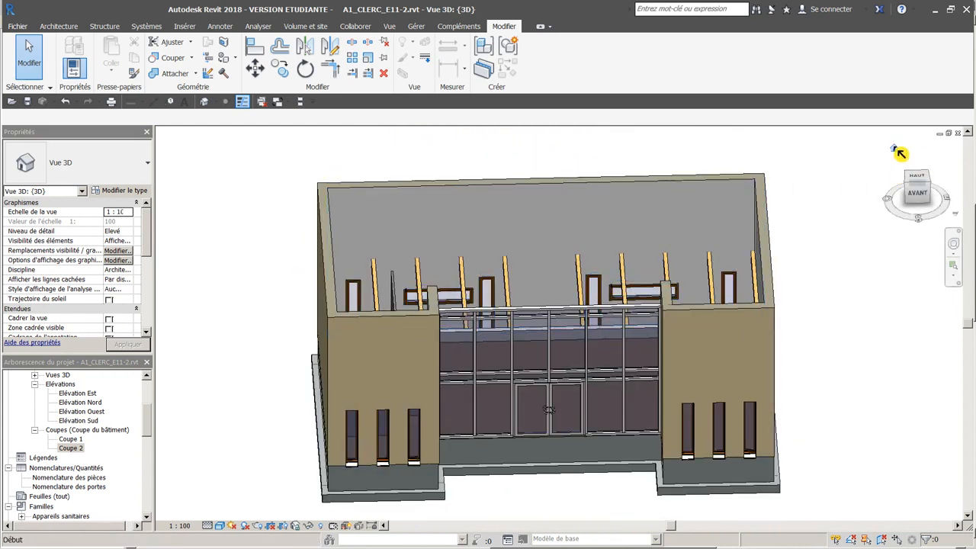
Step: Restore the 3D view to its home orientation and save the project
click(900, 152)
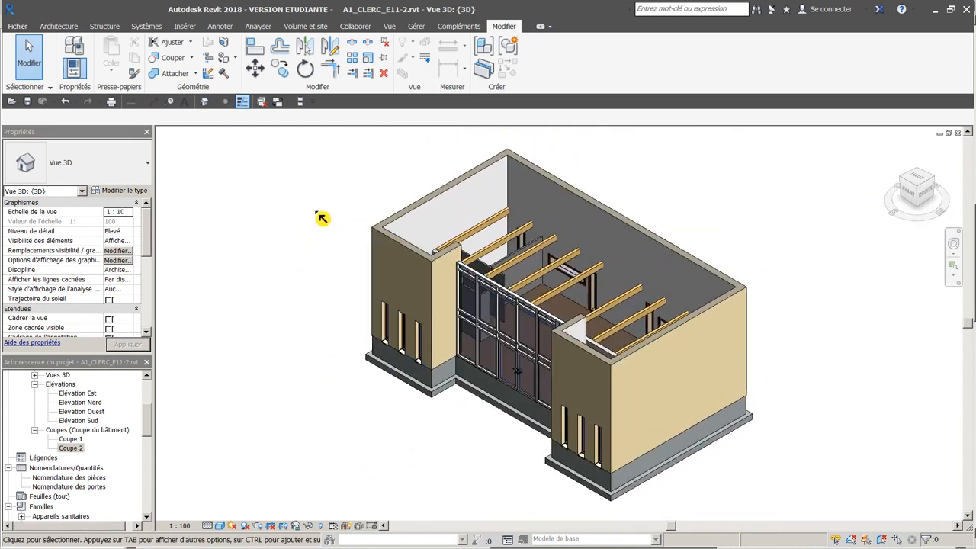
click(29, 102)
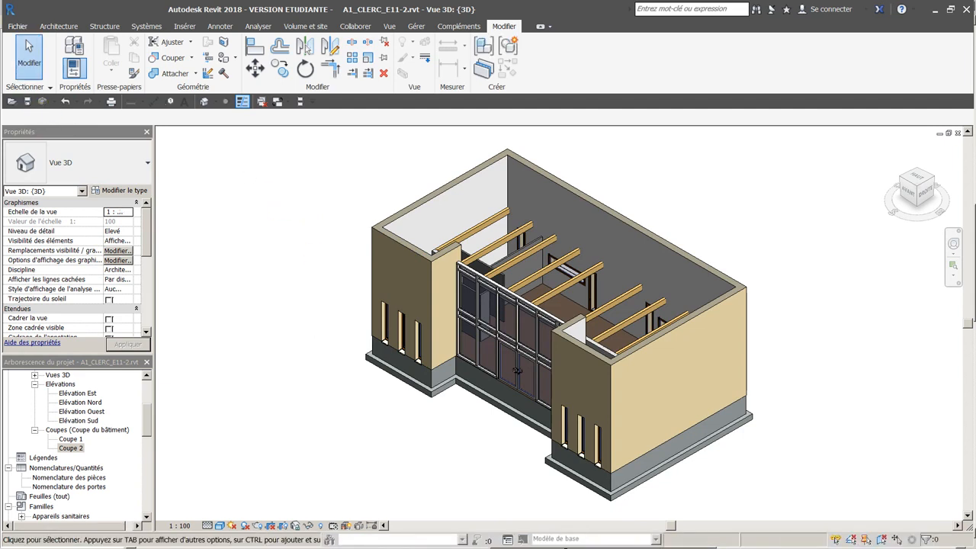